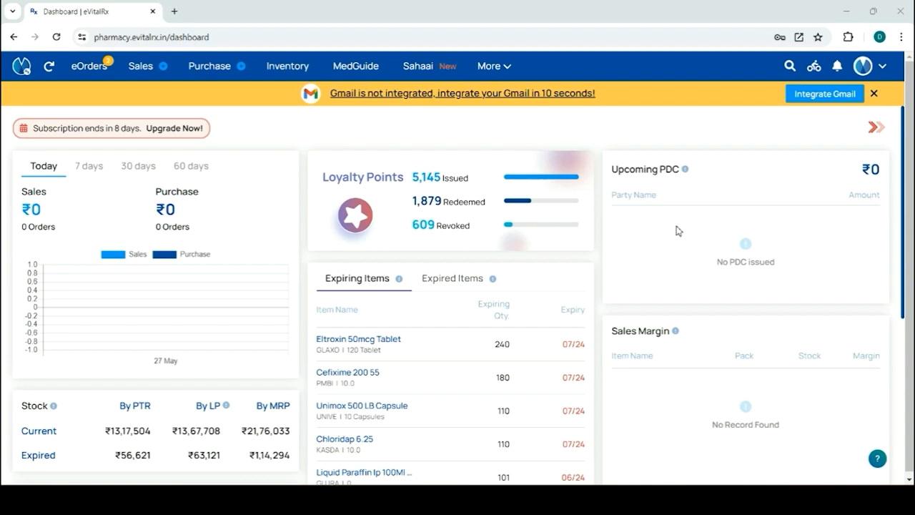
Step: Start a new sales quotation and fill in the customer, billing for Self, and the doctor
left_click(135, 71)
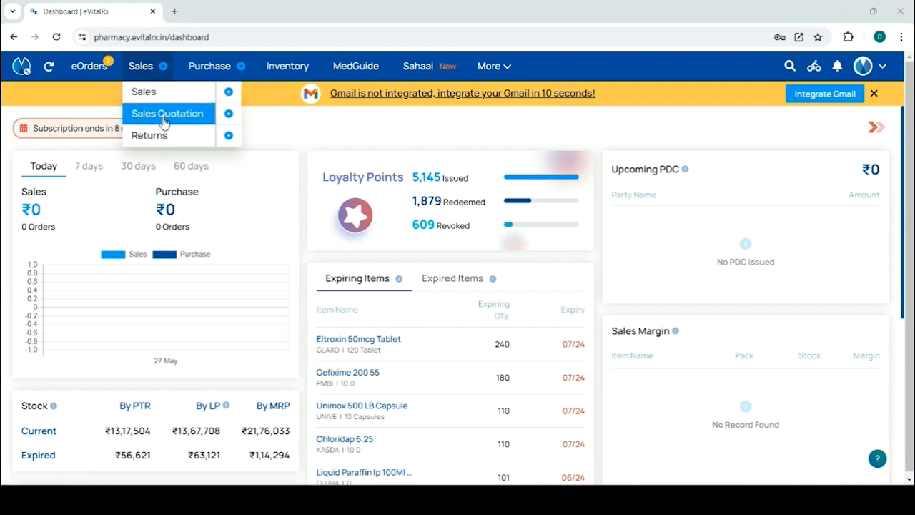
left_click(227, 116)
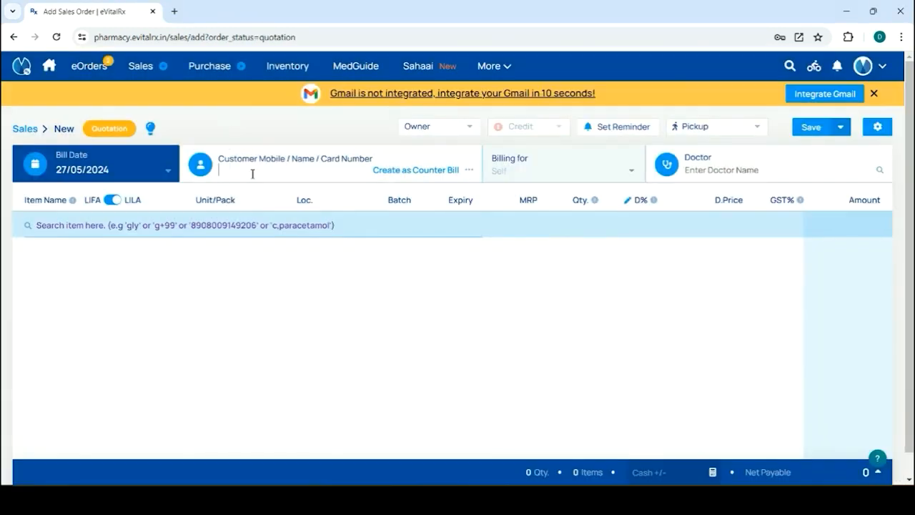
left_click(246, 174)
type("Durga")
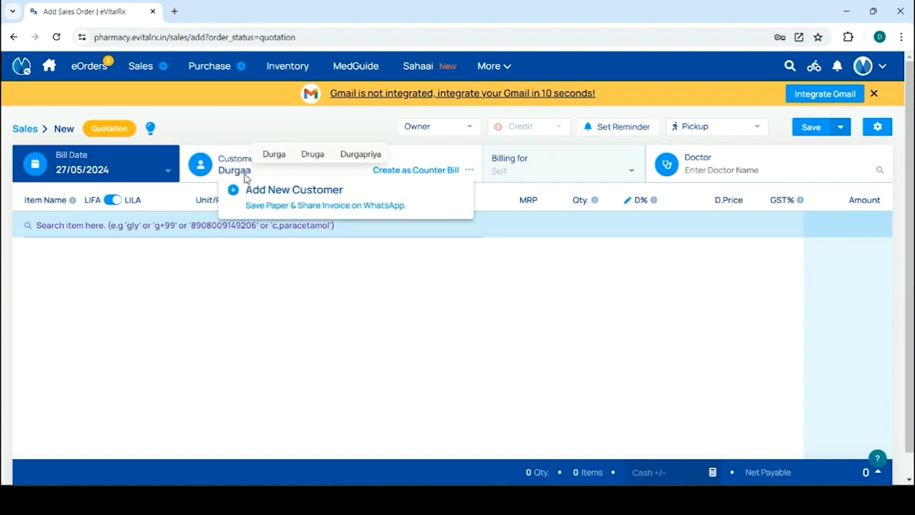
left_click(248, 203)
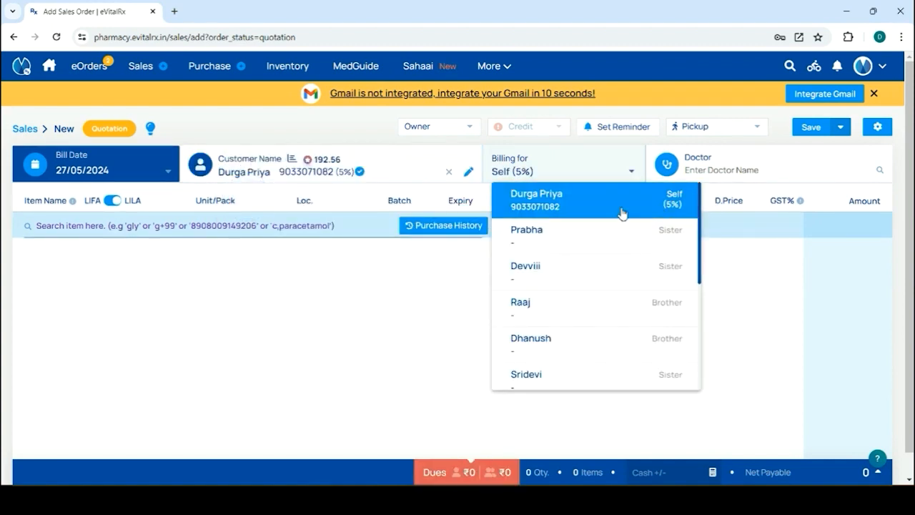
left_click(596, 193)
left_click(708, 187)
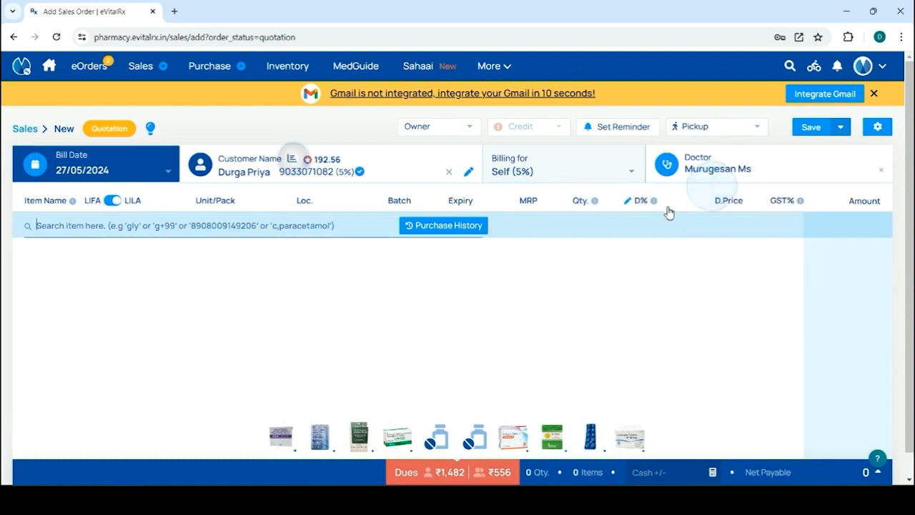
Step: Add 20 Combiflam Tablets and one 30 Ml Cyclopam Suspension to the quotation and save it
left_click(298, 231)
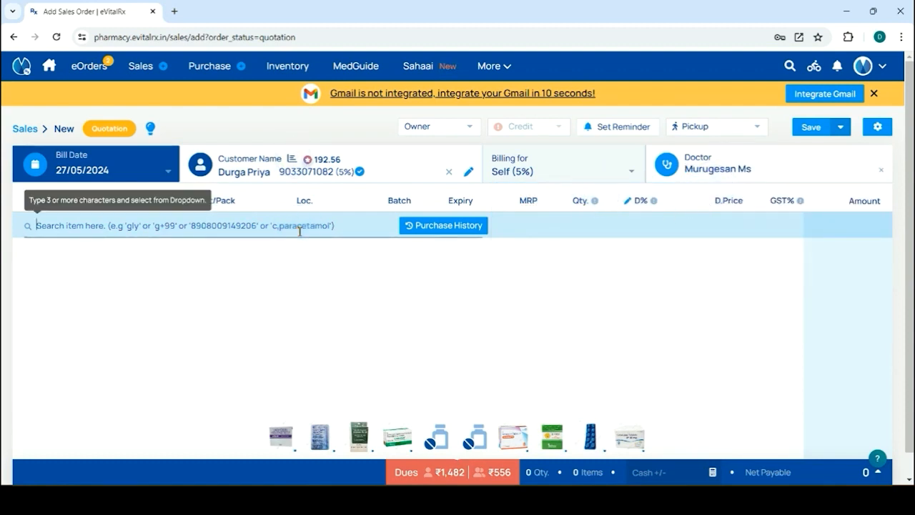
type("Combifla")
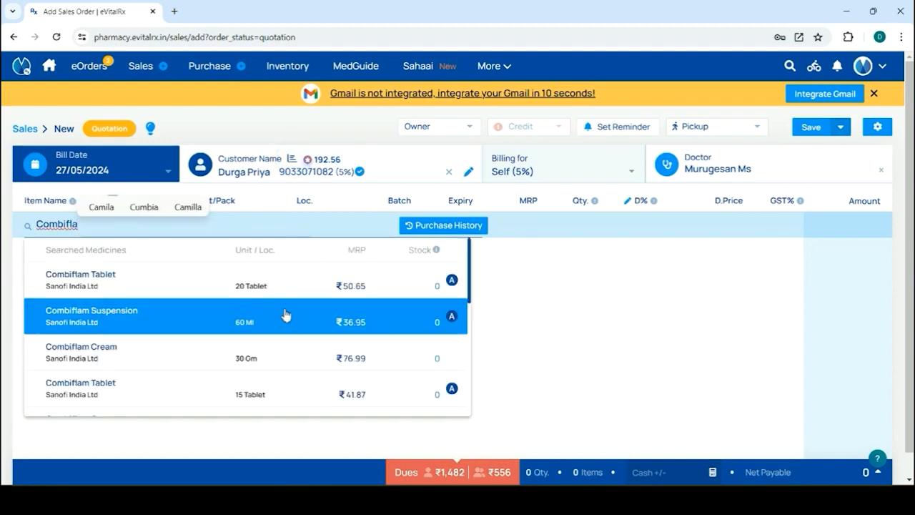
left_click(266, 291)
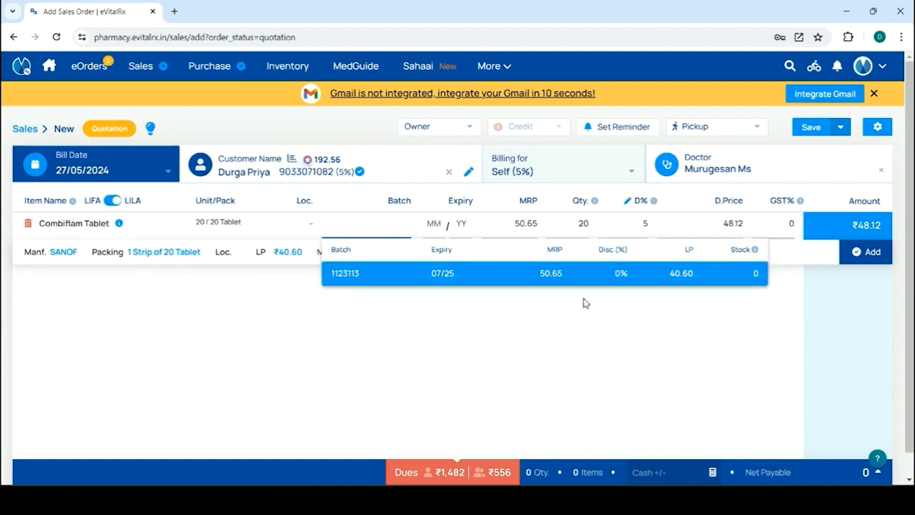
left_click(865, 251)
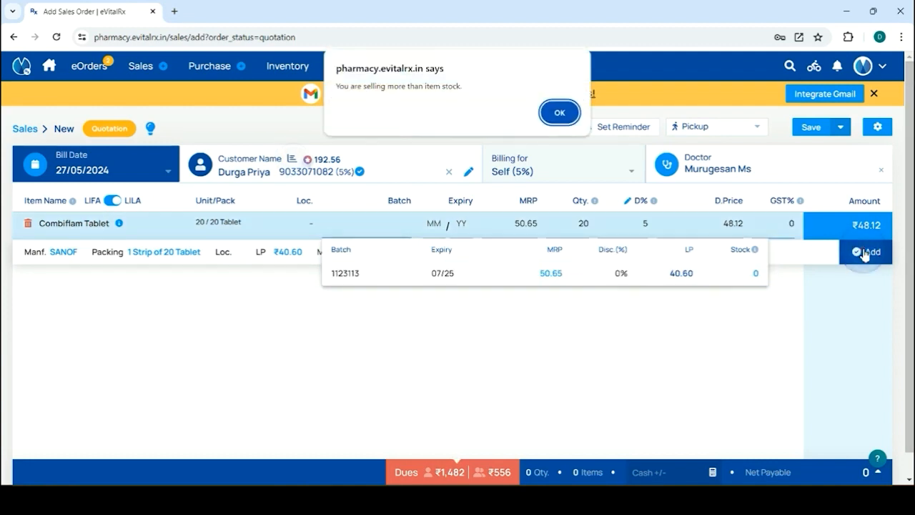
left_click(557, 115)
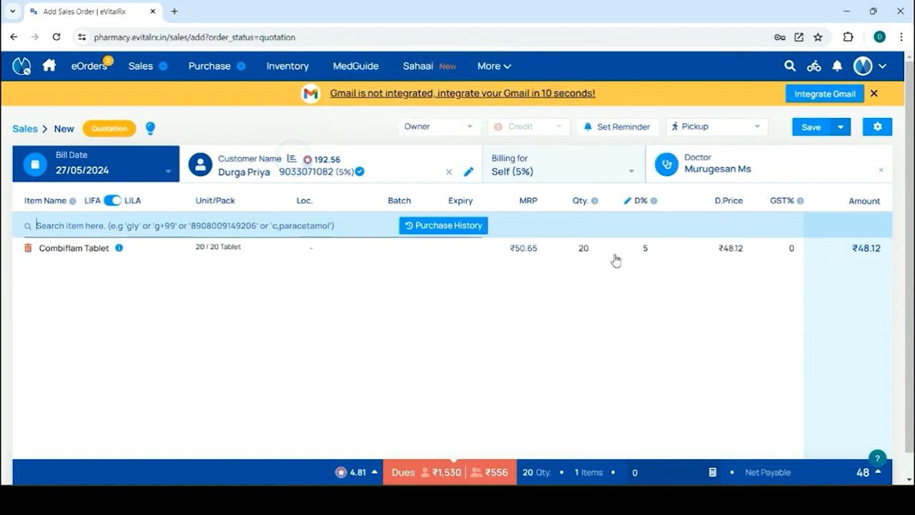
left_click(28, 196)
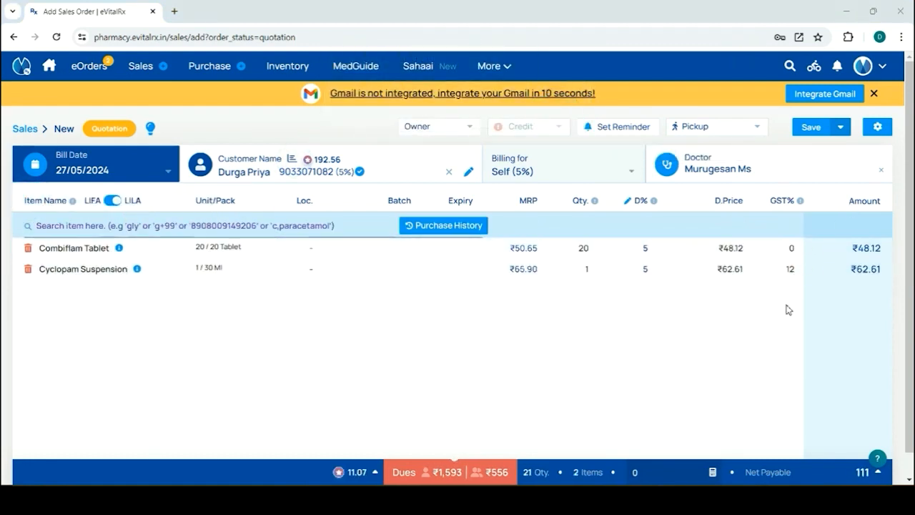
left_click(812, 135)
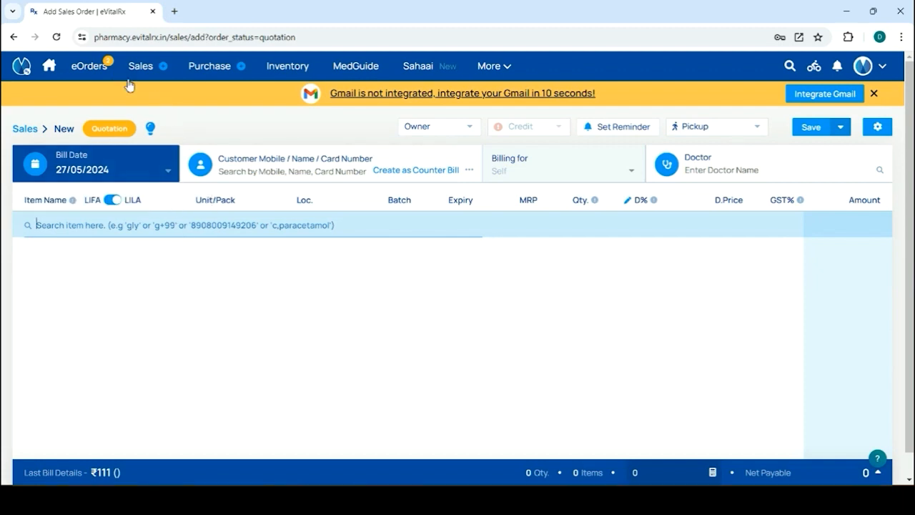
Step: Open the most recent entry in the sales quotation list for editing
mouse_move(130, 83)
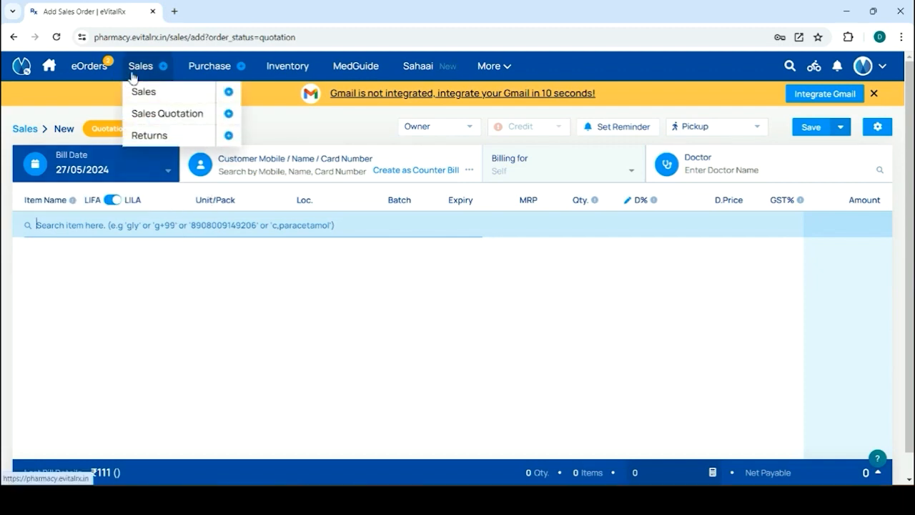
left_click(146, 117)
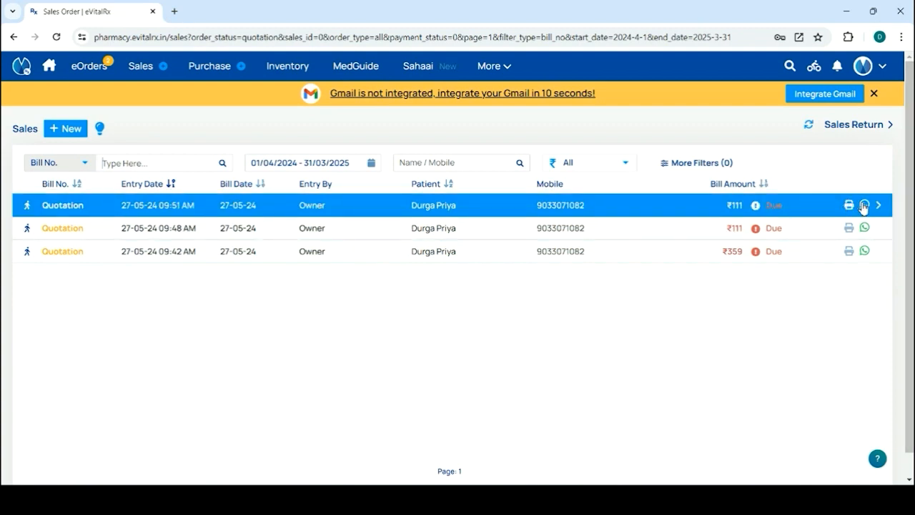
left_click(414, 207)
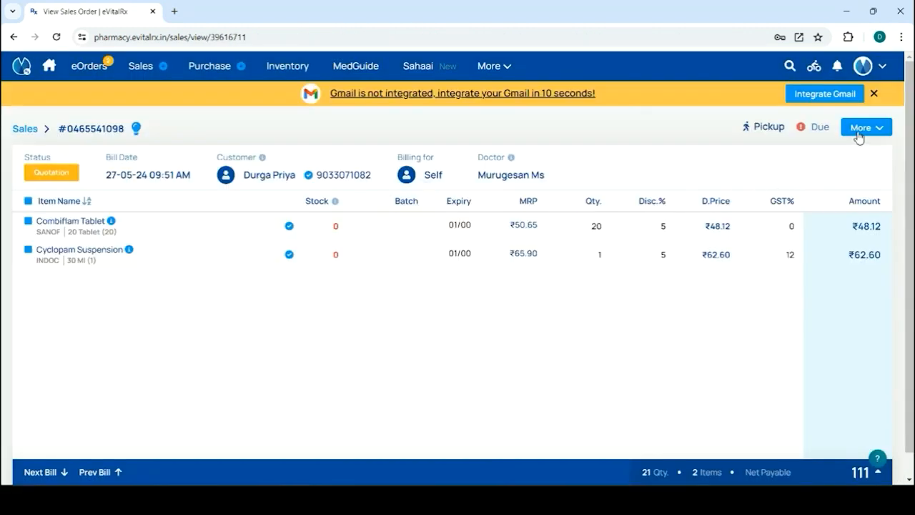
left_click(859, 135)
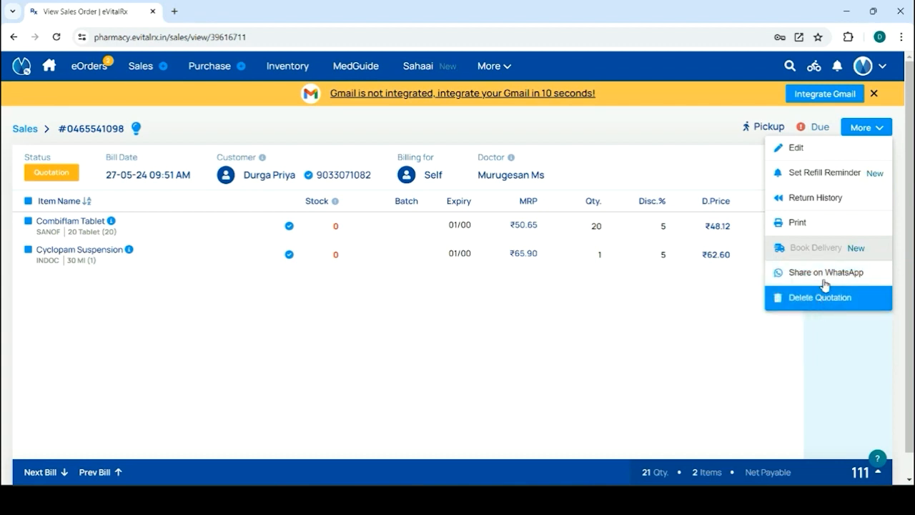
left_click(790, 156)
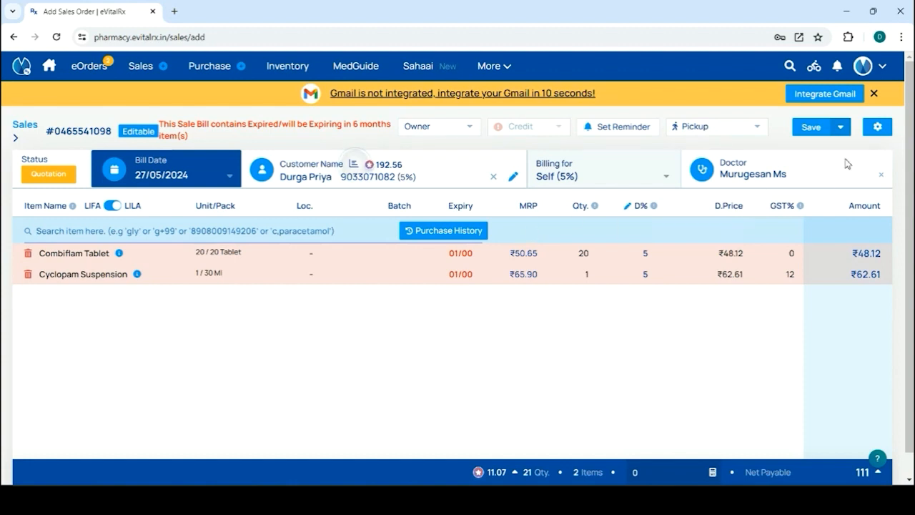
Step: Change the quotation's order type to Invoice in the bill settings and confirm the update
left_click(878, 129)
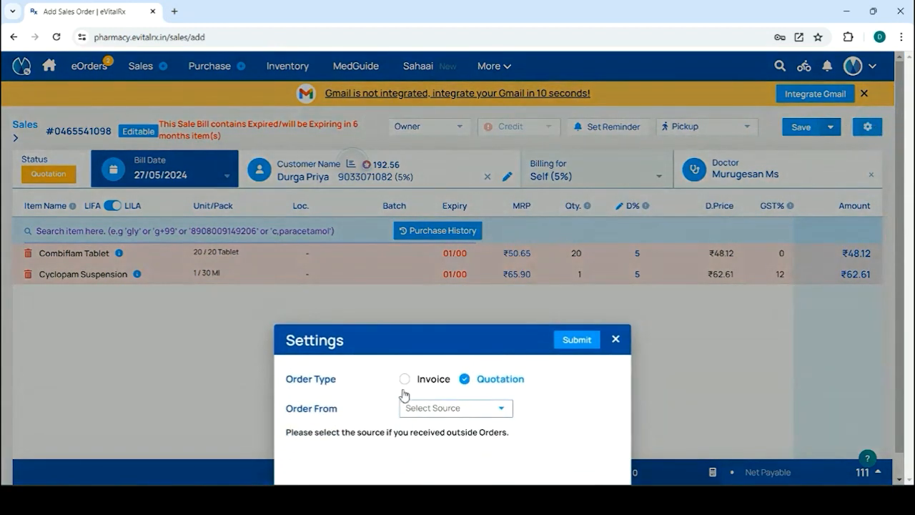
left_click(405, 379)
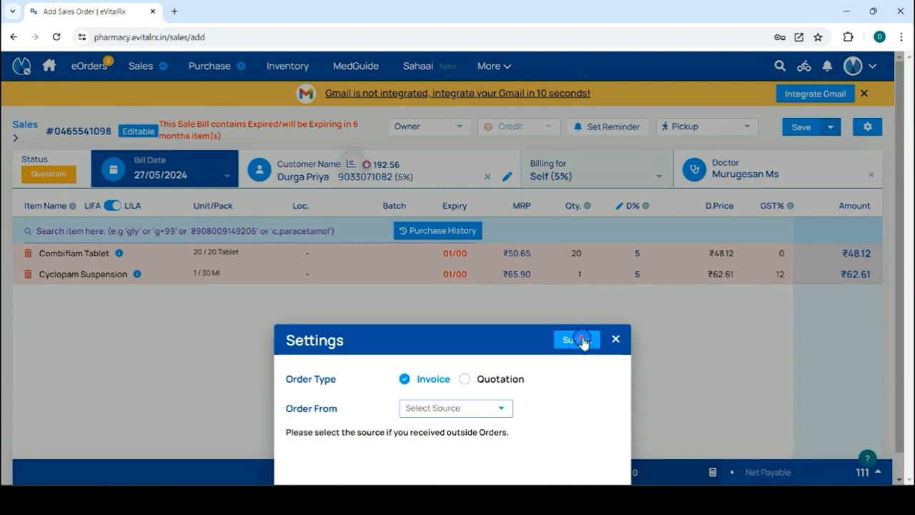
left_click(582, 340)
left_click(424, 286)
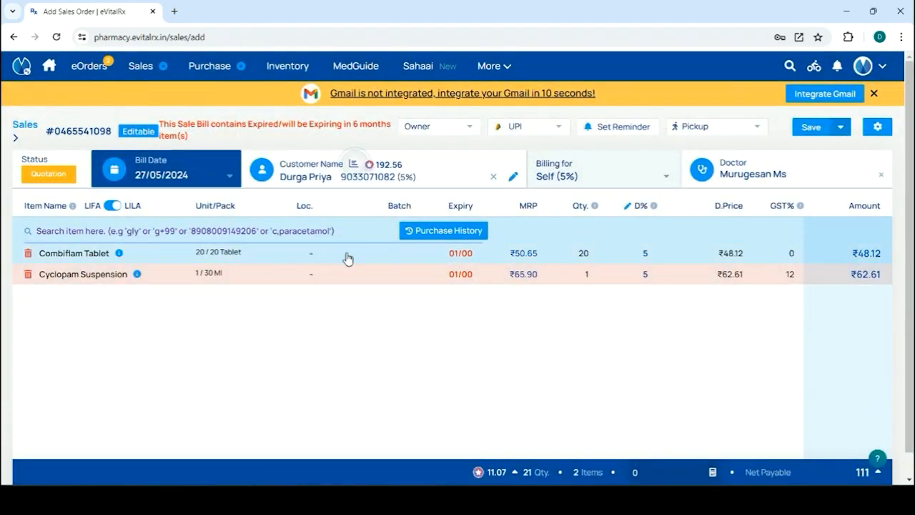
left_click(350, 257)
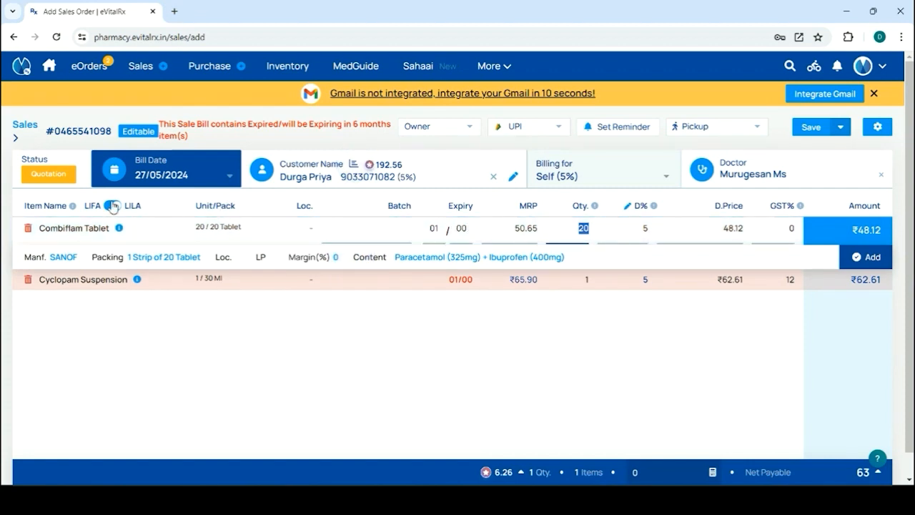
left_click(29, 196)
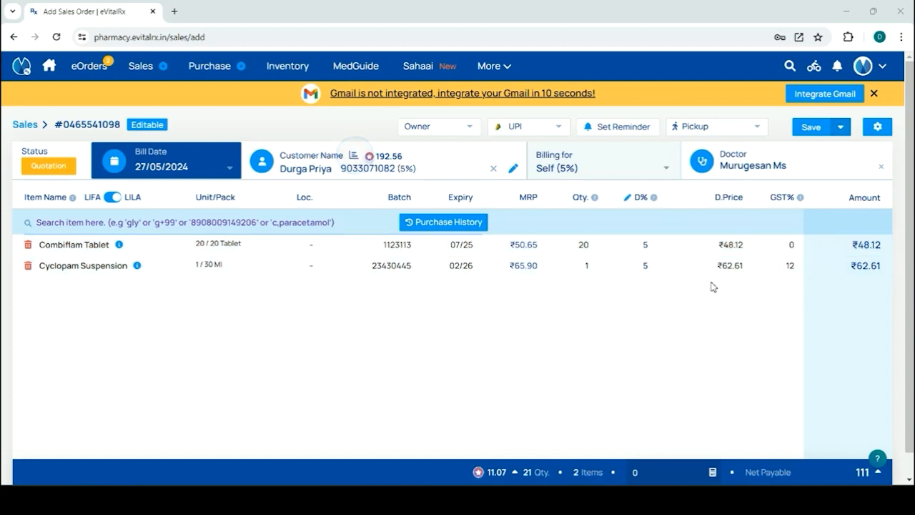
left_click(803, 132)
left_click(447, 337)
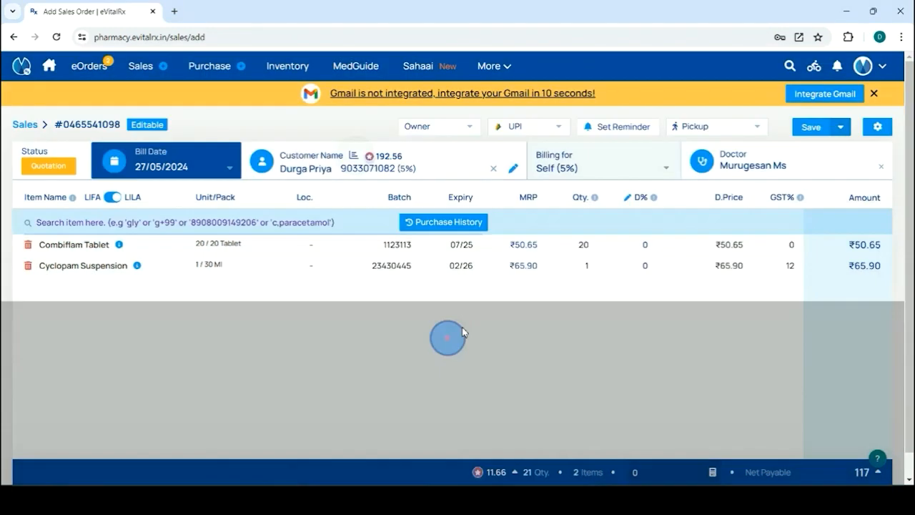
left_click(808, 127)
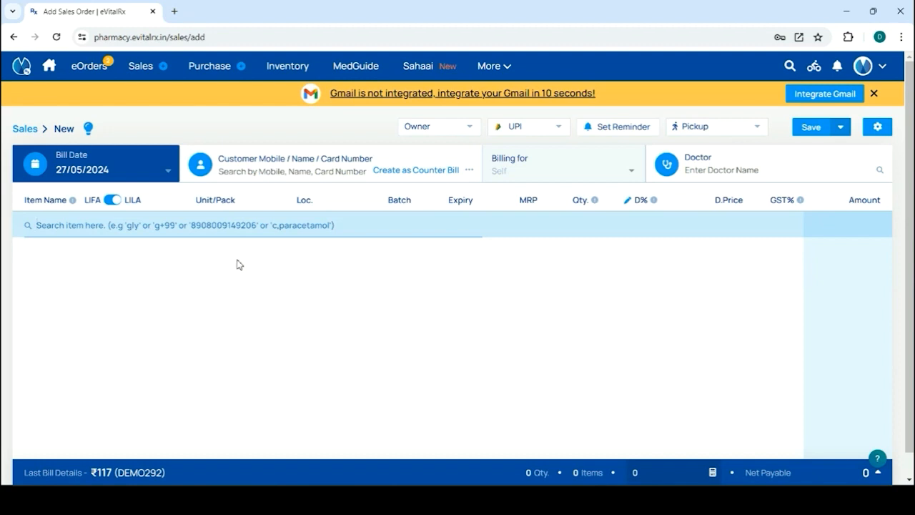
Step: Set the new blank bill's order type to Quotation in the bill settings and confirm the update
mouse_move(161, 72)
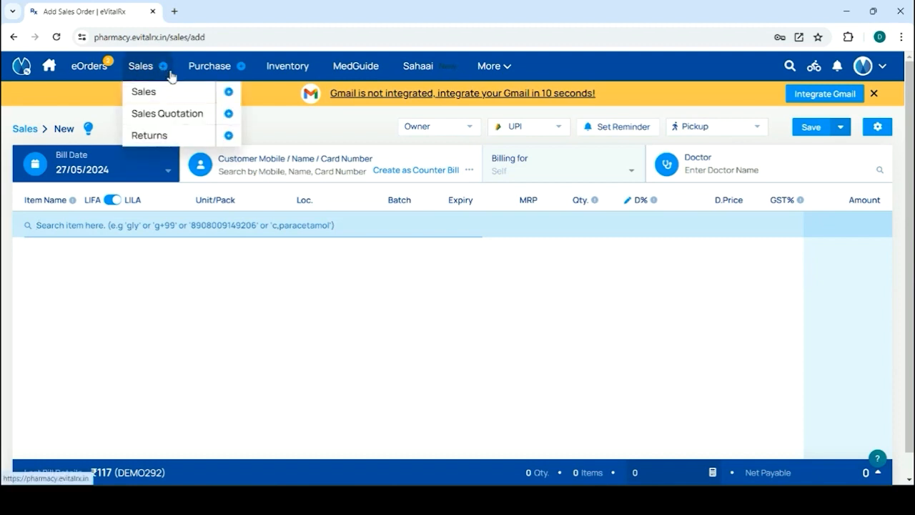
left_click(877, 130)
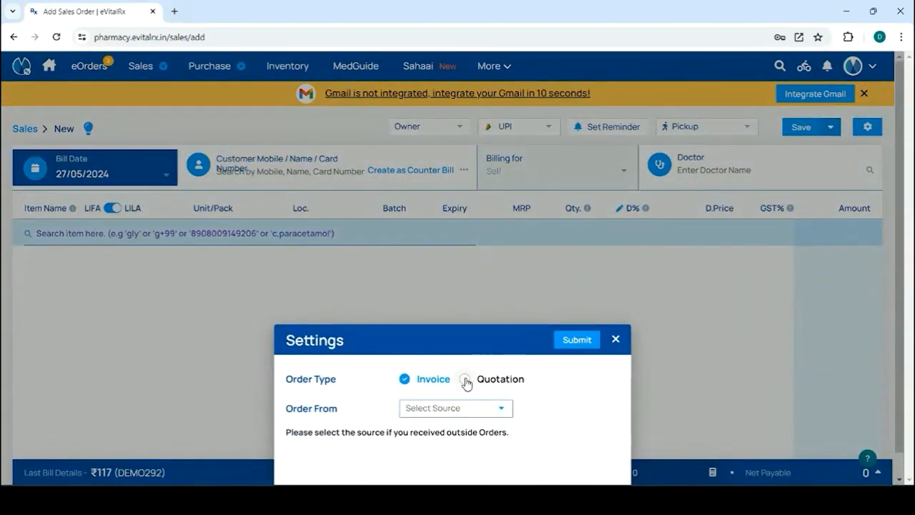
left_click(465, 380)
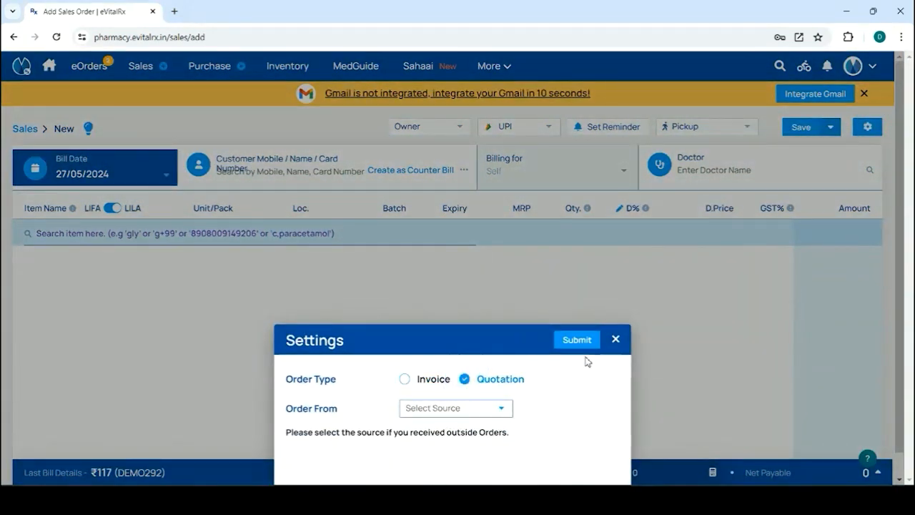
left_click(568, 339)
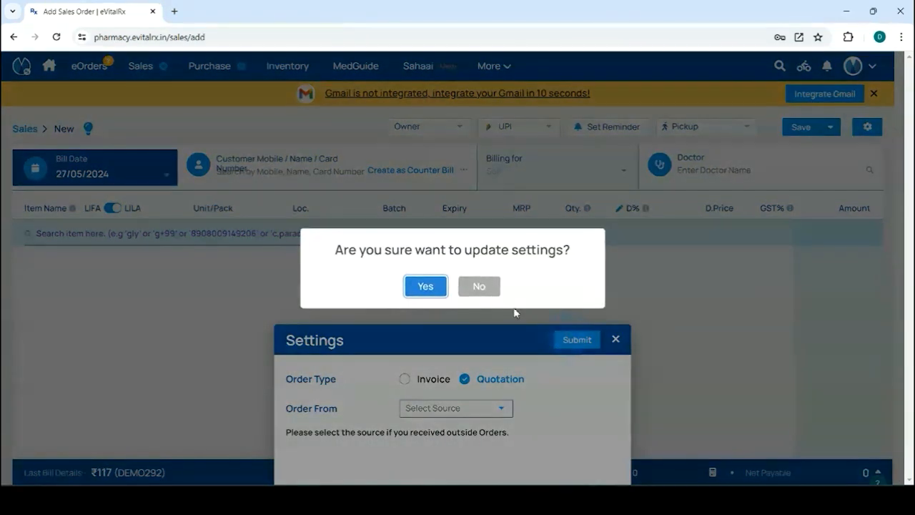
left_click(431, 284)
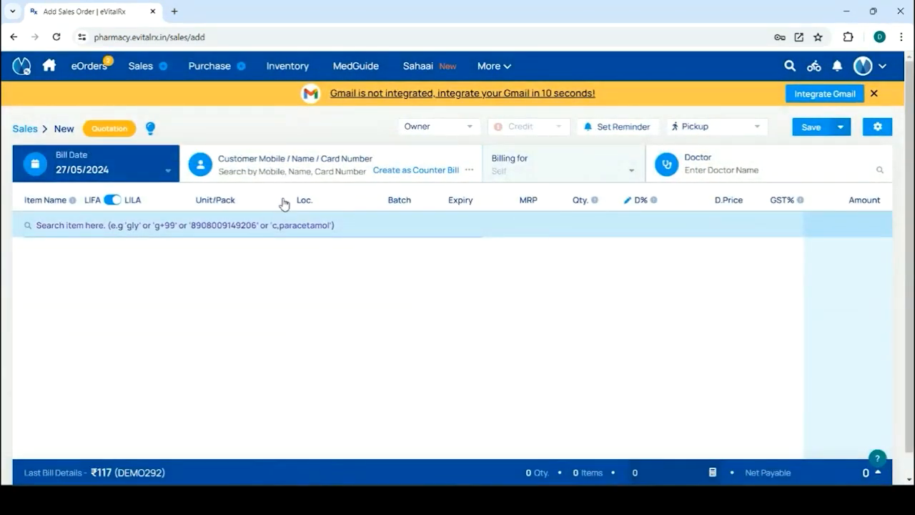